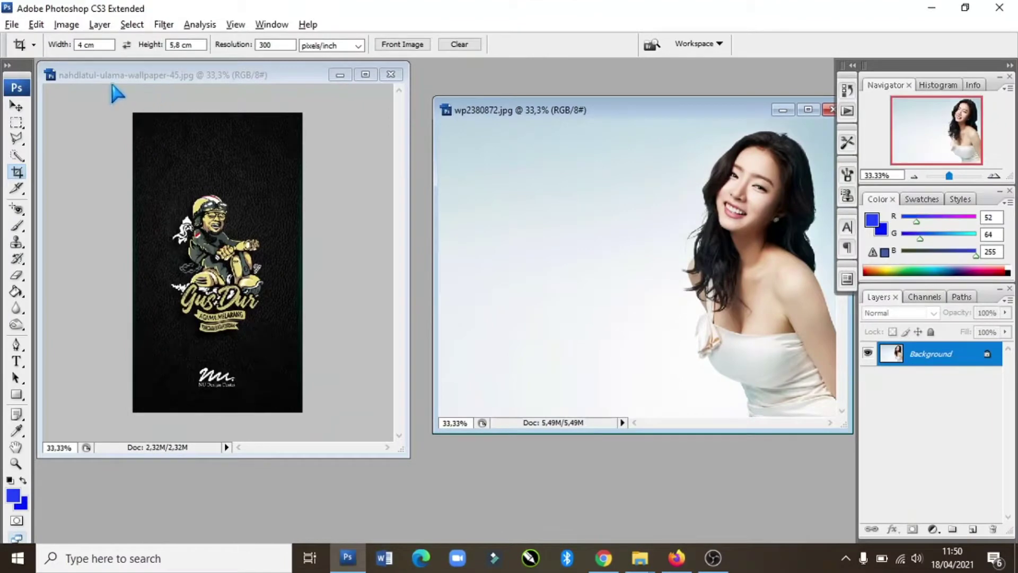
- Set the Crop tool's size to 7,2 cm wide by 15,5 cm high for the nahdlatul-ulama-wallpaper-45.jpg image
{"action": "left_click_drag", "start_coordinate": [119, 81], "coordinate": [144, 98]}
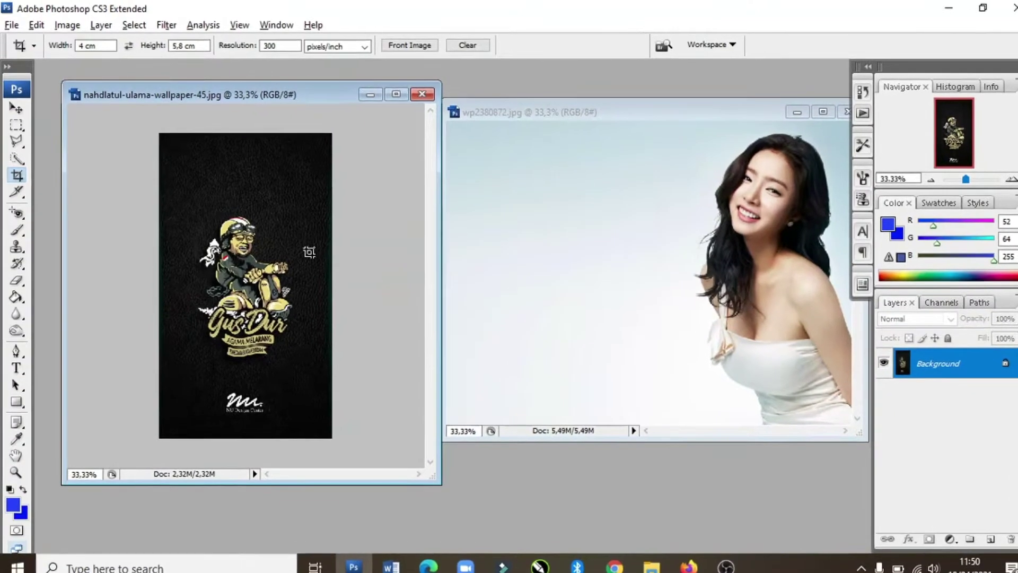
{"action": "left_click_drag", "start_coordinate": [95, 46], "coordinate": [79, 47]}
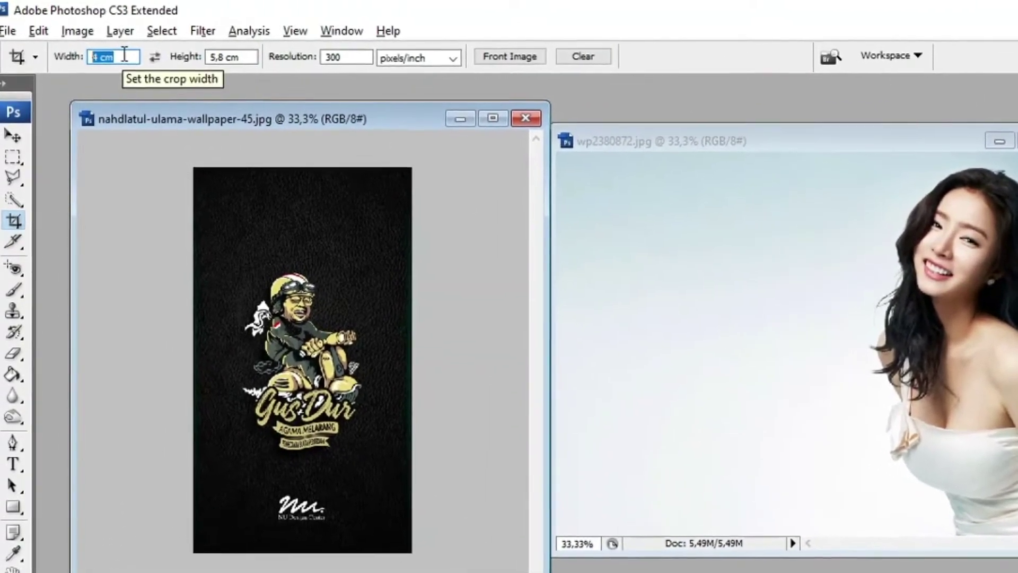
{"action": "type", "text": "7"}
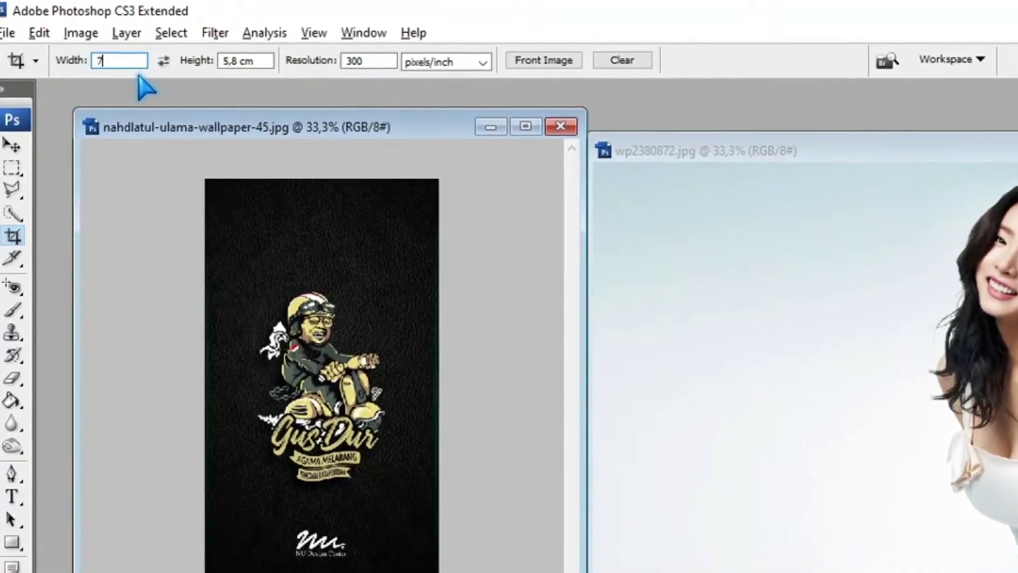
{"action": "type", "text": ",2"}
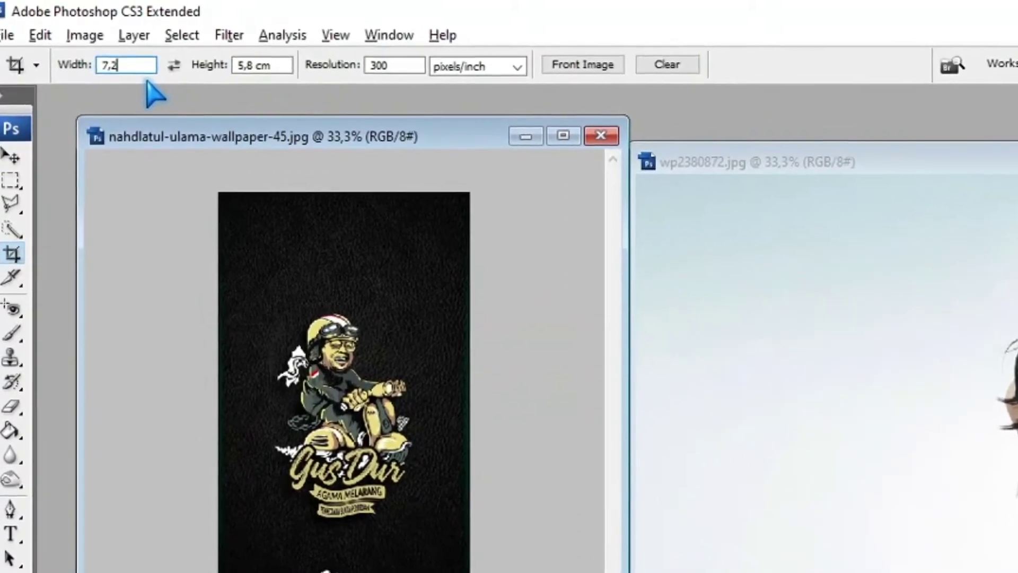
{"action": "key", "text": "Tab"}
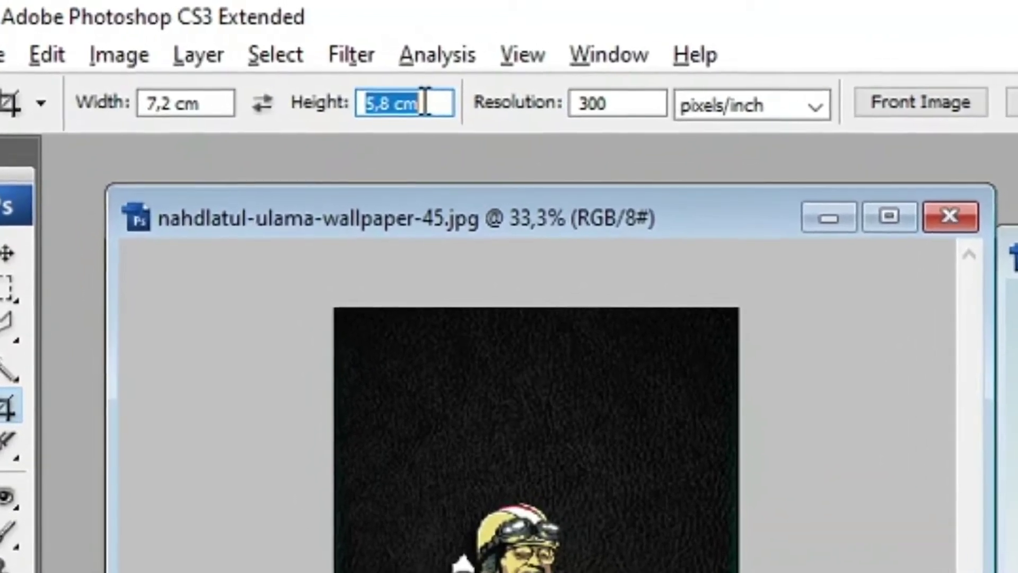
{"action": "type", "text": "15,5"}
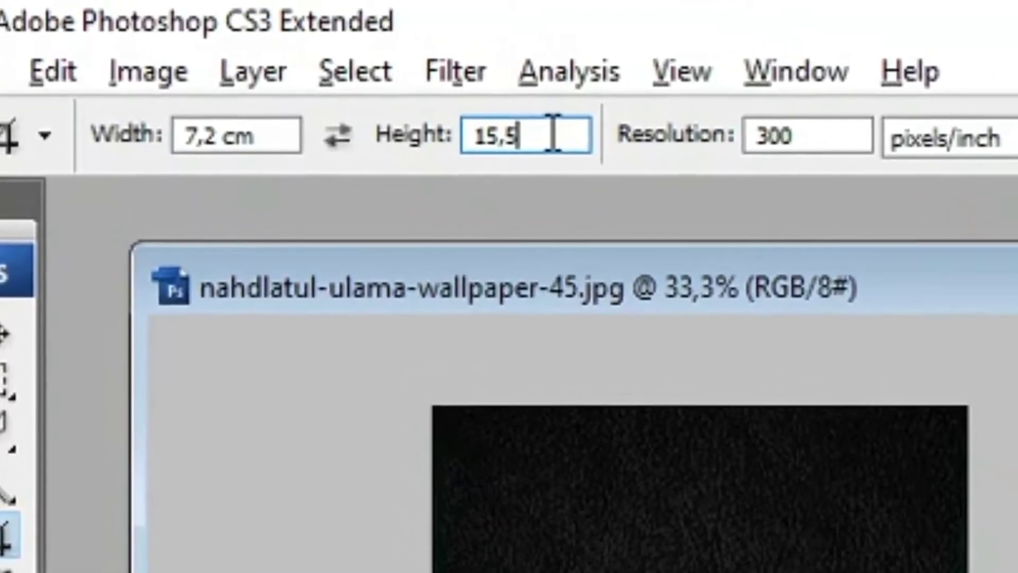
{"action": "key", "text": "Return"}
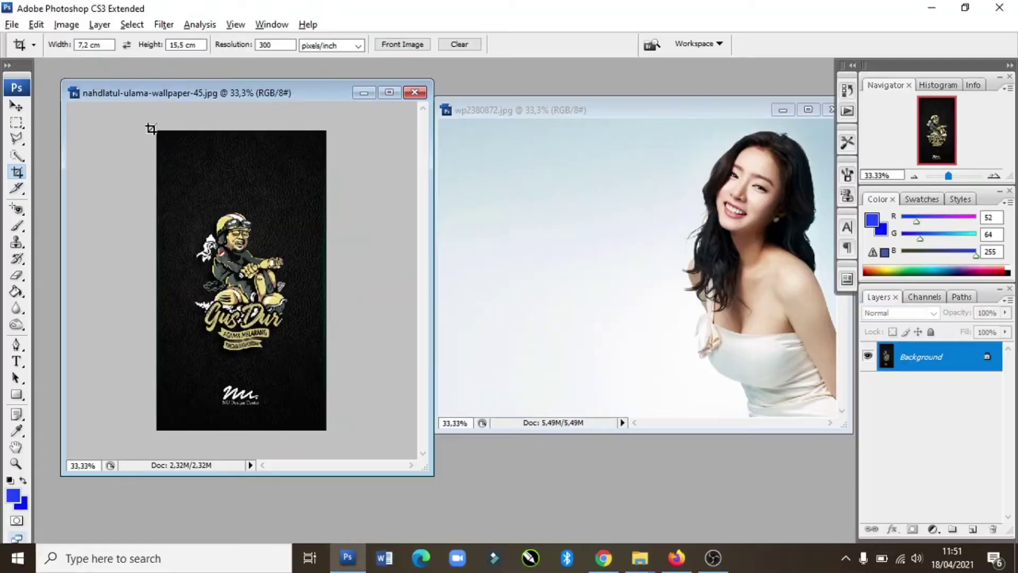
- Crop the black wallpaper over its full height, with the crop frame shifted sideways to centre on the scooter artwork
{"action": "left_click_drag", "start_coordinate": [367, 364], "coordinate": [422, 441]}
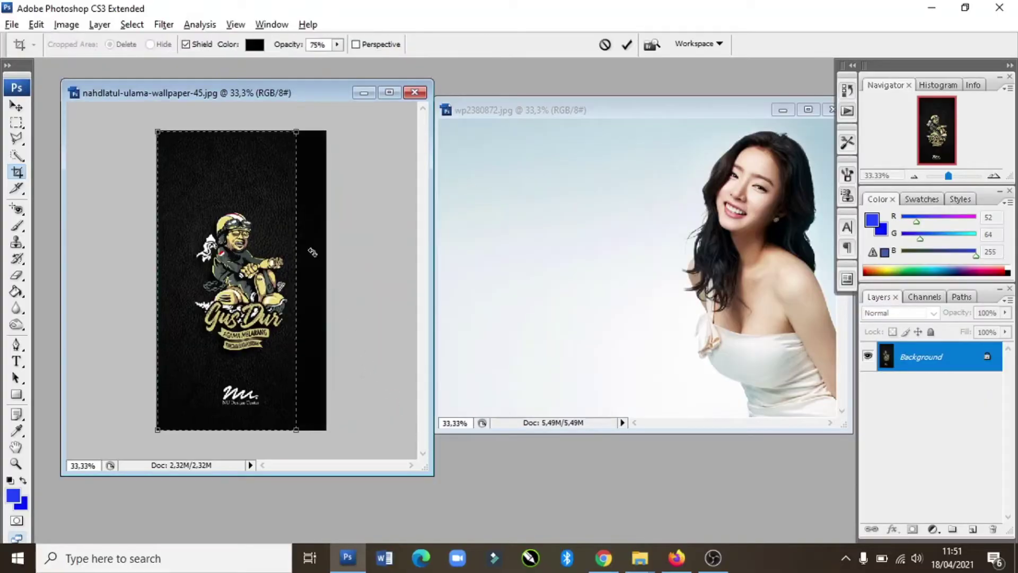
{"action": "key", "text": "Right"}
{"action": "key", "text": "Right"}
{"action": "key", "text": "Right"}
{"action": "key", "text": "Right"}
{"action": "key", "text": "Right"}
{"action": "key", "text": "Right"}
{"action": "key", "text": "Right"}
{"action": "key", "text": "Right"}
{"action": "key", "text": "Right"}
{"action": "key", "text": "Right"}
{"action": "key", "text": "Right"}
{"action": "key", "text": "Right"}
{"action": "key", "text": "Right"}
{"action": "key", "text": "Right"}
{"action": "key", "text": "Right"}
{"action": "key", "text": "Right"}
{"action": "key", "text": "Right"}
{"action": "key", "text": "Right"}
{"action": "key", "text": "Right"}
{"action": "key", "text": "Right"}
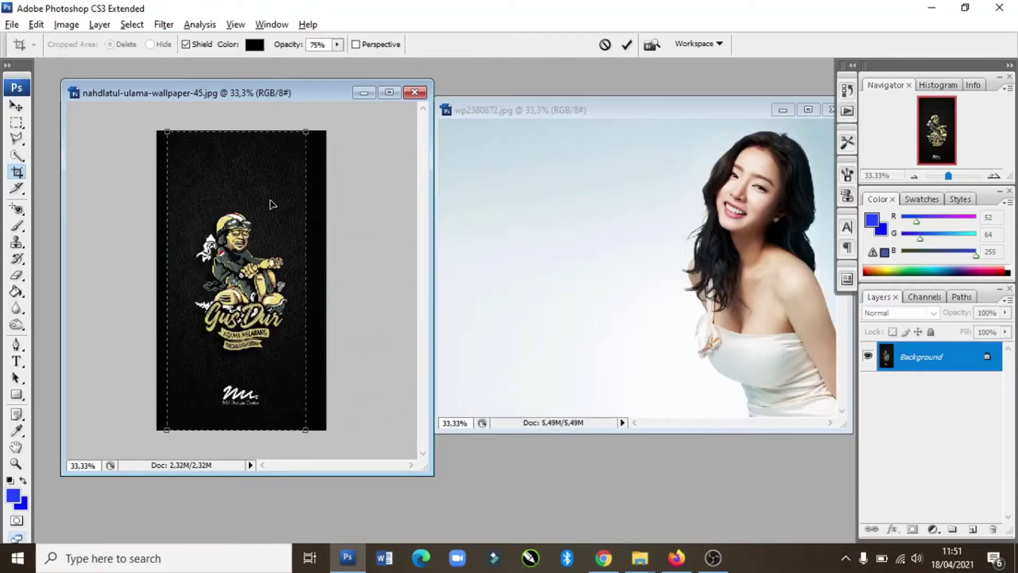
{"action": "key", "text": "Return"}
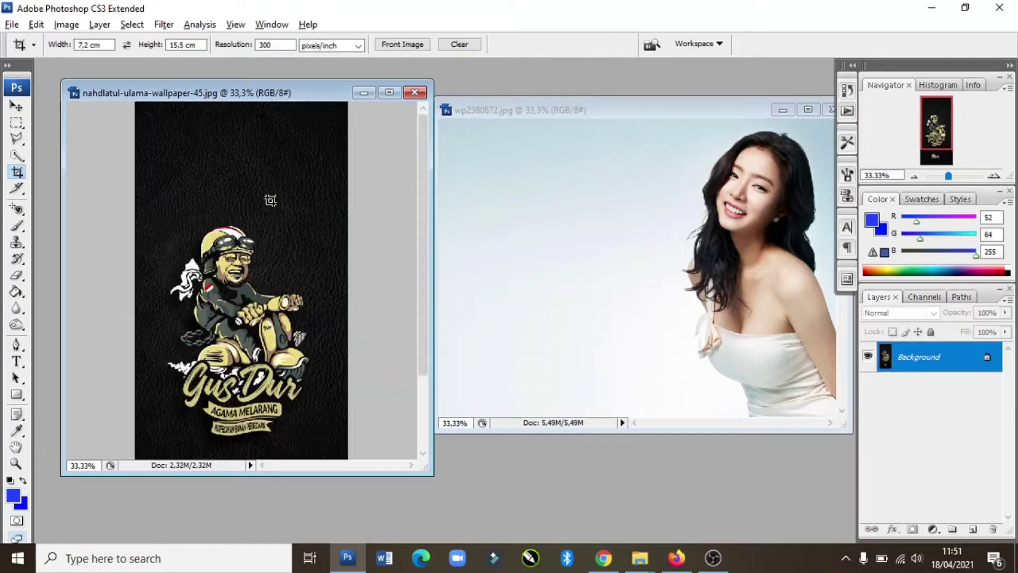
- Bring up wp2380872.jpg in an enlarged window and set the crop height to 16 cm
{"action": "left_click", "coordinate": [521, 114]}
{"action": "left_click_drag", "start_coordinate": [682, 113], "coordinate": [462, 112]}
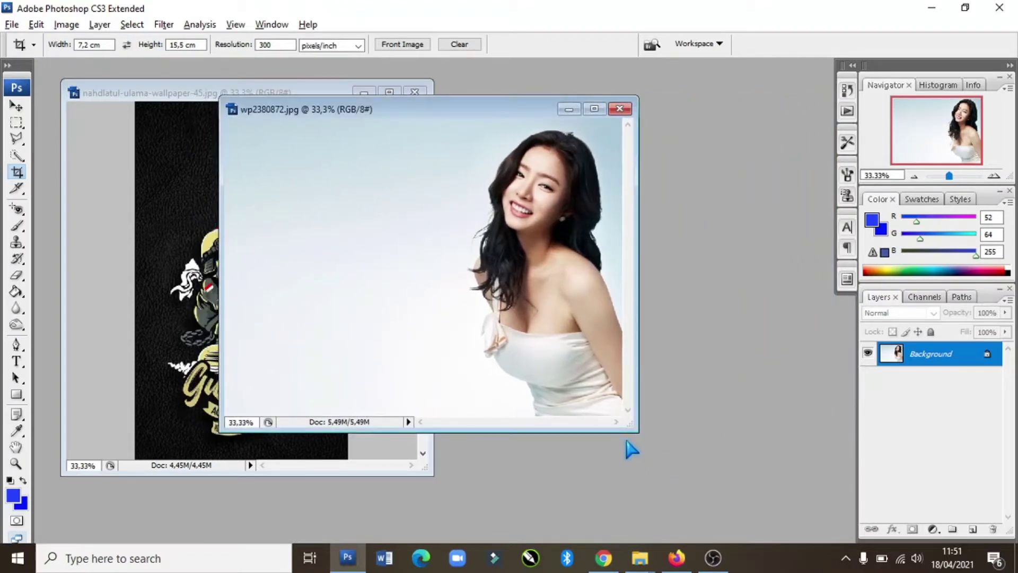
{"action": "left_click_drag", "start_coordinate": [631, 427], "coordinate": [745, 484]}
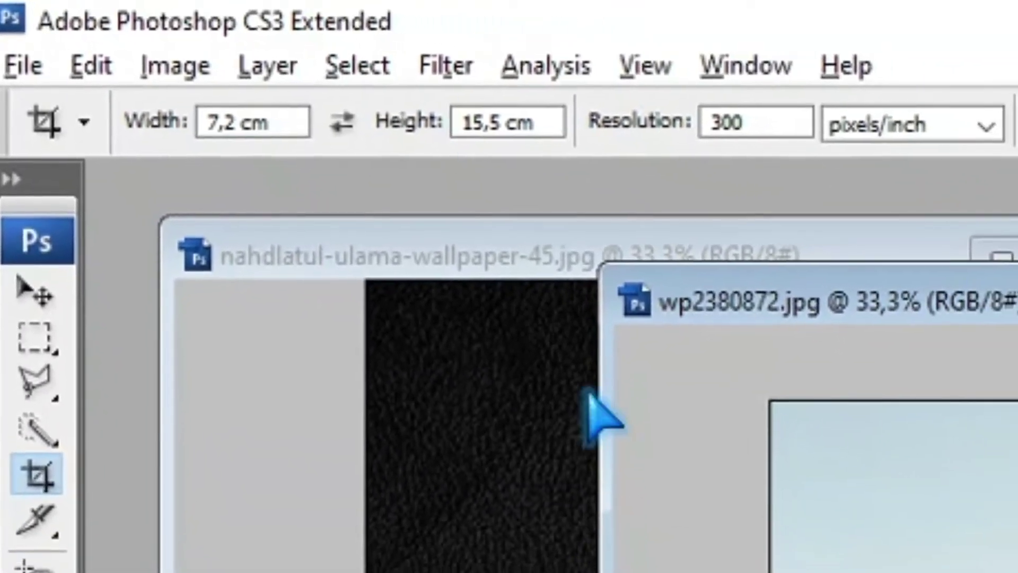
{"action": "left_click_drag", "start_coordinate": [525, 116], "coordinate": [433, 135]}
{"action": "type", "text": "16"}
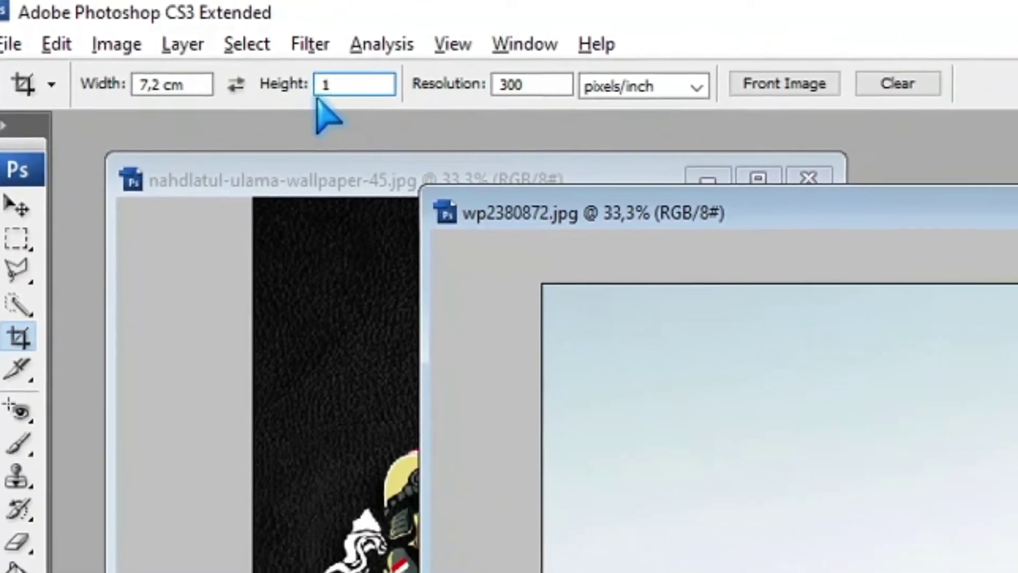
{"action": "left_click", "coordinate": [95, 81]}
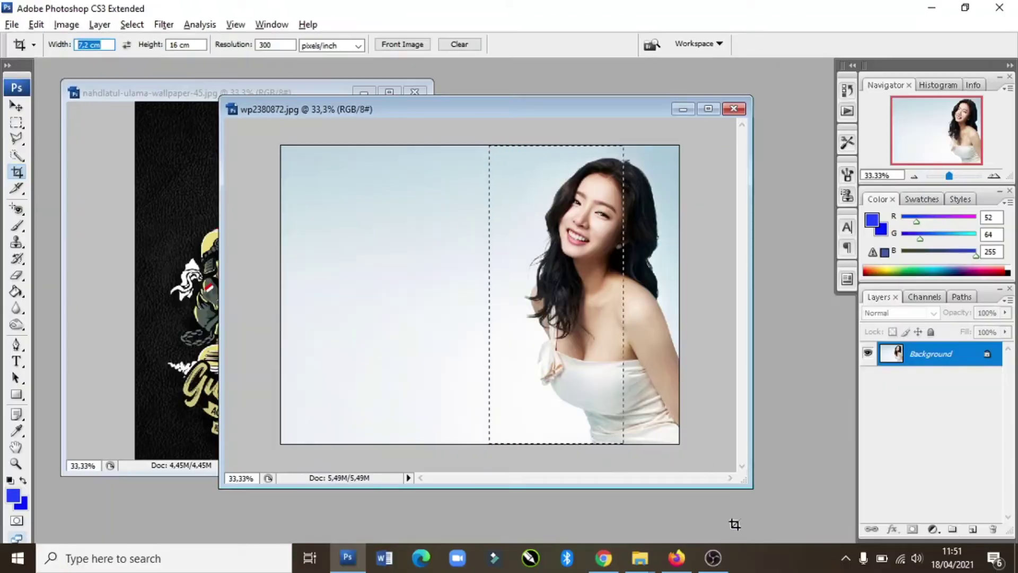
- Crop the portrait photo over its full height around the woman's face and upper body
{"action": "left_click_drag", "start_coordinate": [489, 145], "coordinate": [624, 444]}
{"action": "left_click_drag", "start_coordinate": [626, 277], "coordinate": [629, 278]}
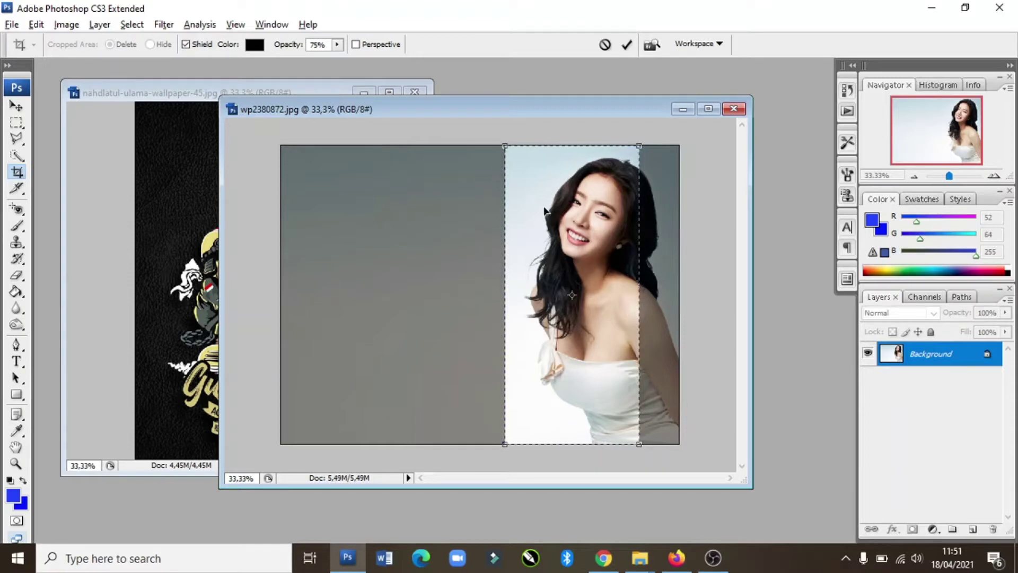
{"action": "double_click", "coordinate": [577, 222]}
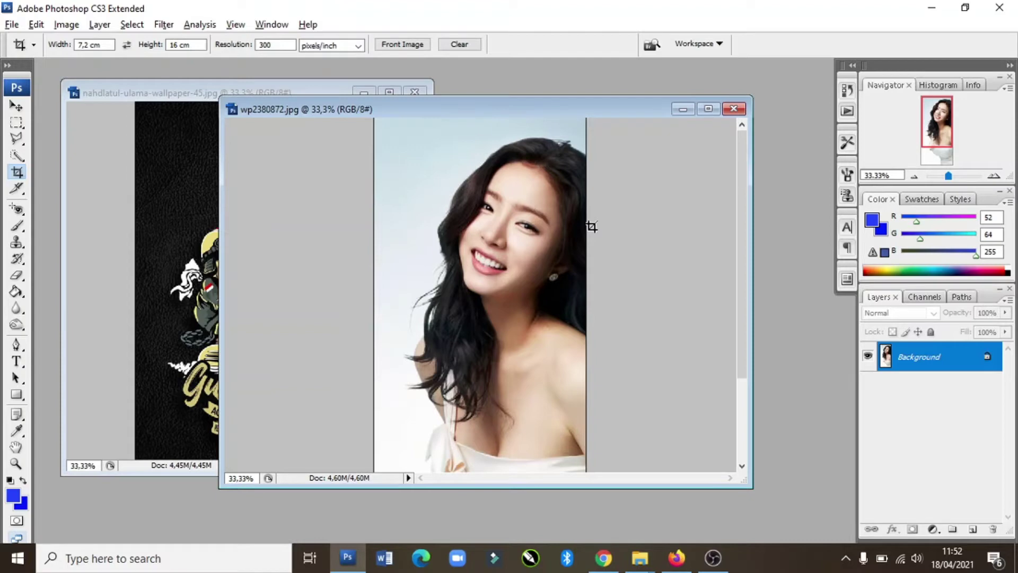
- Create a new white A4 document at 300 pixels/inch in RGB Color
{"action": "left_click", "coordinate": [12, 25]}
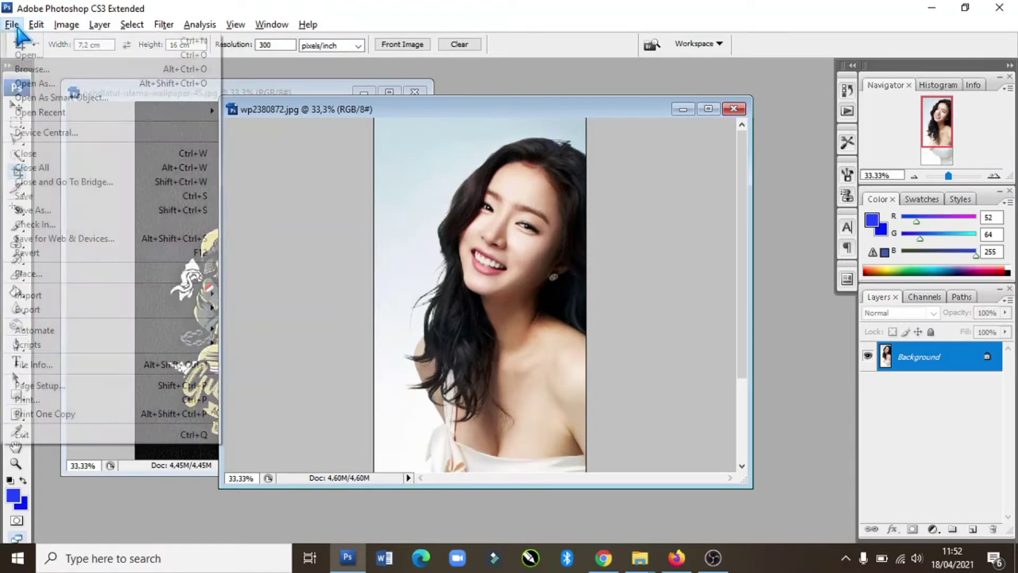
{"action": "left_click", "coordinate": [22, 39]}
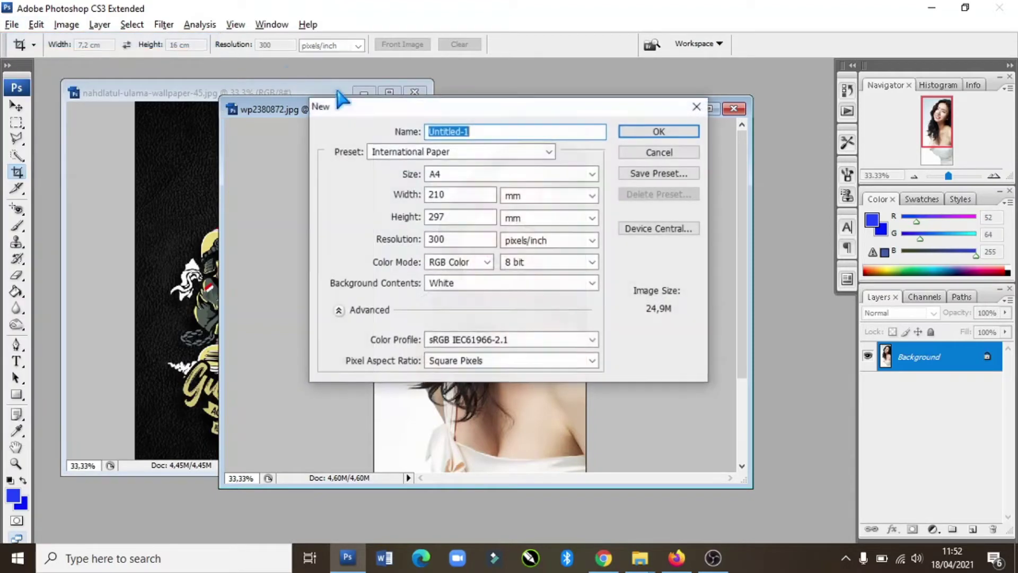
{"action": "left_click", "coordinate": [655, 134]}
- Copy the cropped wallpaper and the cropped portrait into the new A4 document as separate layers and maximize its window
{"action": "left_click", "coordinate": [16, 105]}
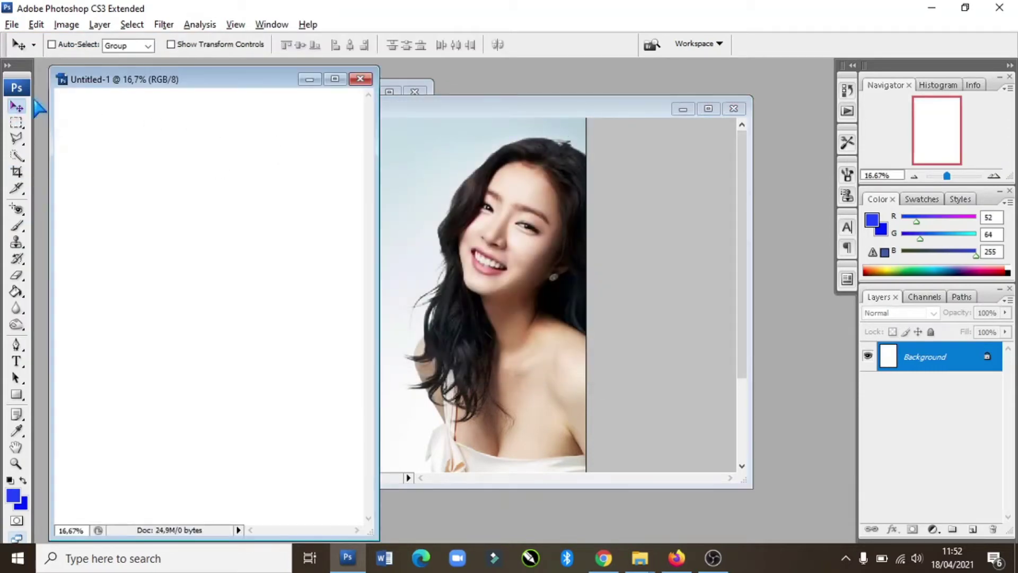
{"action": "left_click_drag", "start_coordinate": [120, 85], "coordinate": [456, 84]}
{"action": "left_click", "coordinate": [200, 159]}
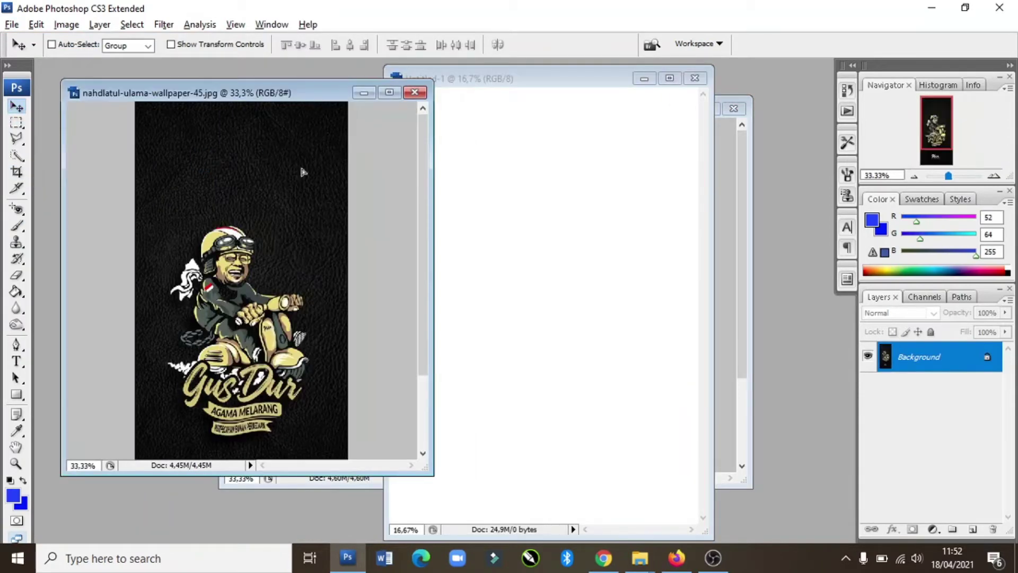
{"action": "left_click_drag", "start_coordinate": [567, 138], "coordinate": [568, 139]}
{"action": "left_click", "coordinate": [717, 145]}
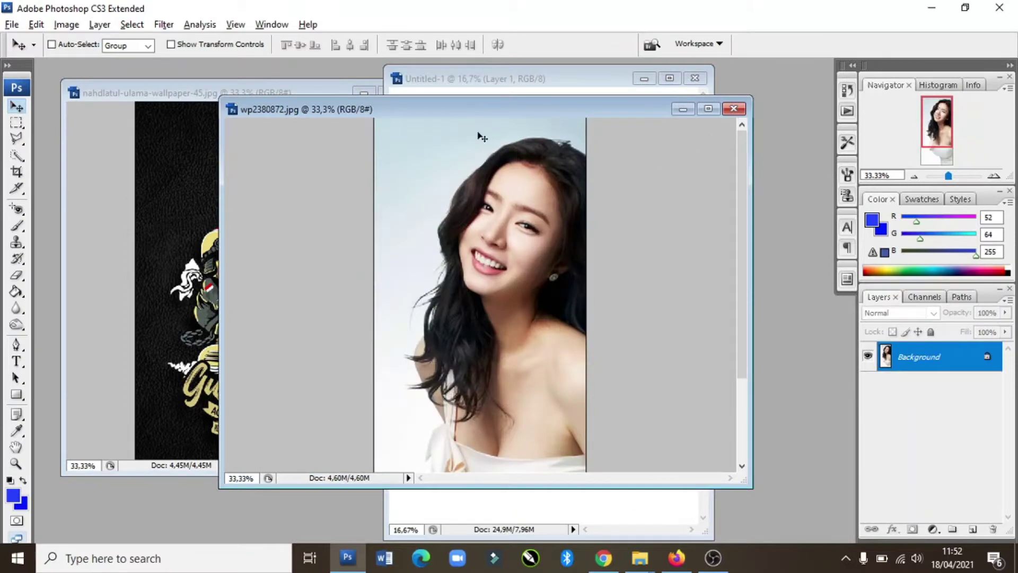
{"action": "left_click_drag", "start_coordinate": [470, 111], "coordinate": [620, 154]}
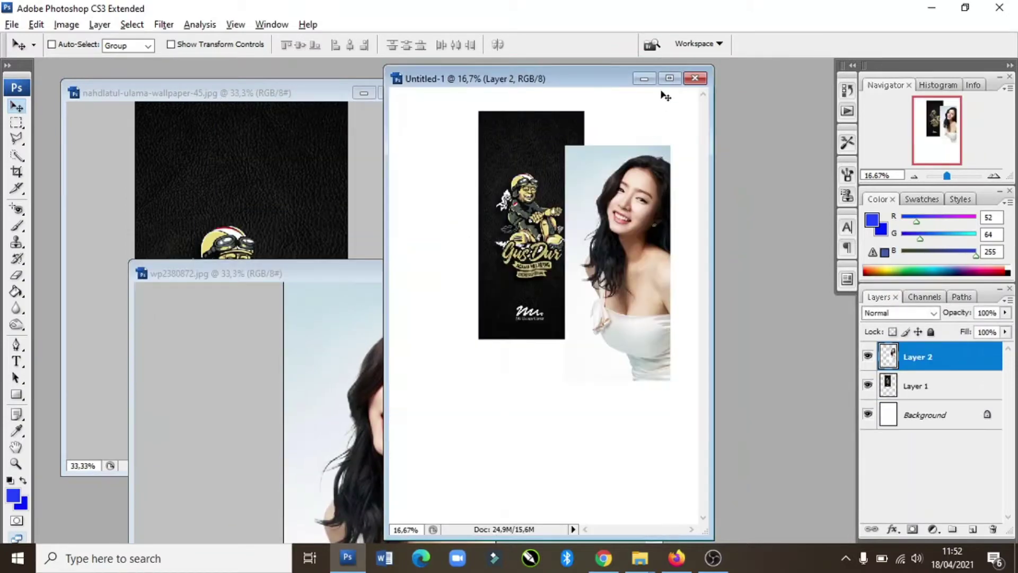
{"action": "left_click", "coordinate": [670, 78]}
- Try to rotate the portrait photo 90° clockwise over the wallpaper
{"action": "left_click_drag", "start_coordinate": [423, 192], "coordinate": [402, 180]}
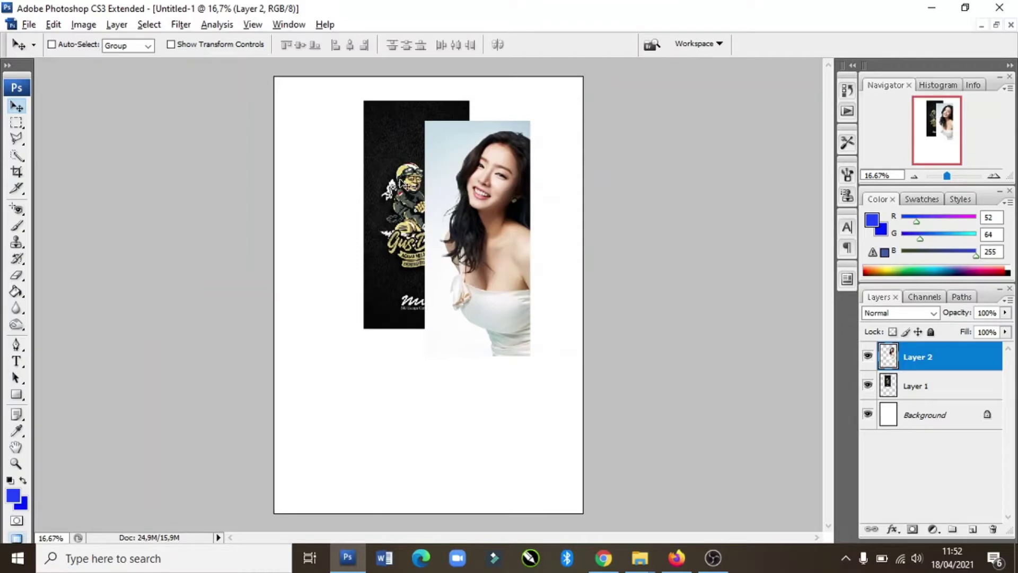
{"action": "key", "text": "ctrl+t"}
{"action": "right_click", "coordinate": [469, 156]}
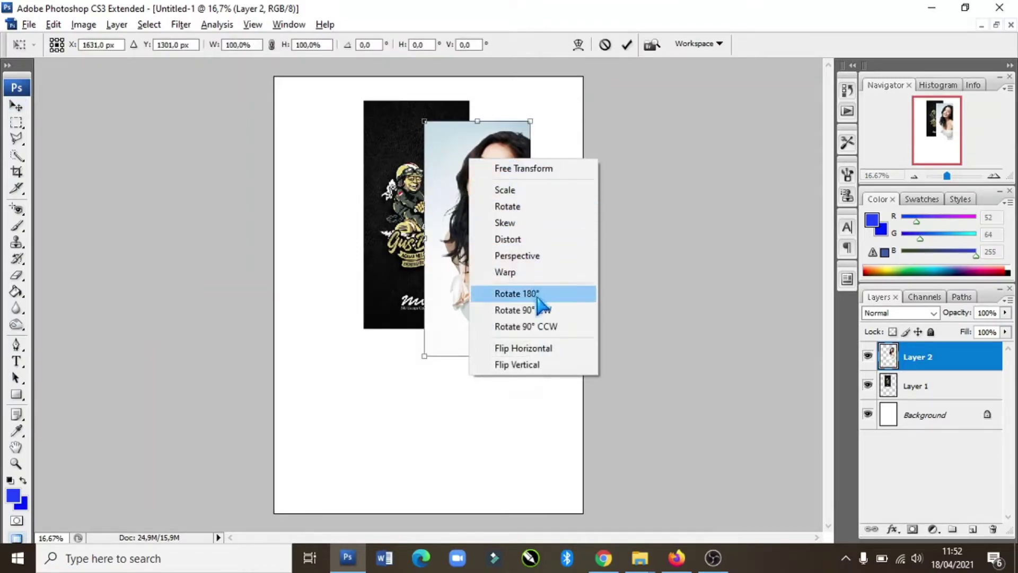
{"action": "left_click", "coordinate": [537, 309]}
{"action": "key", "text": "Return"}
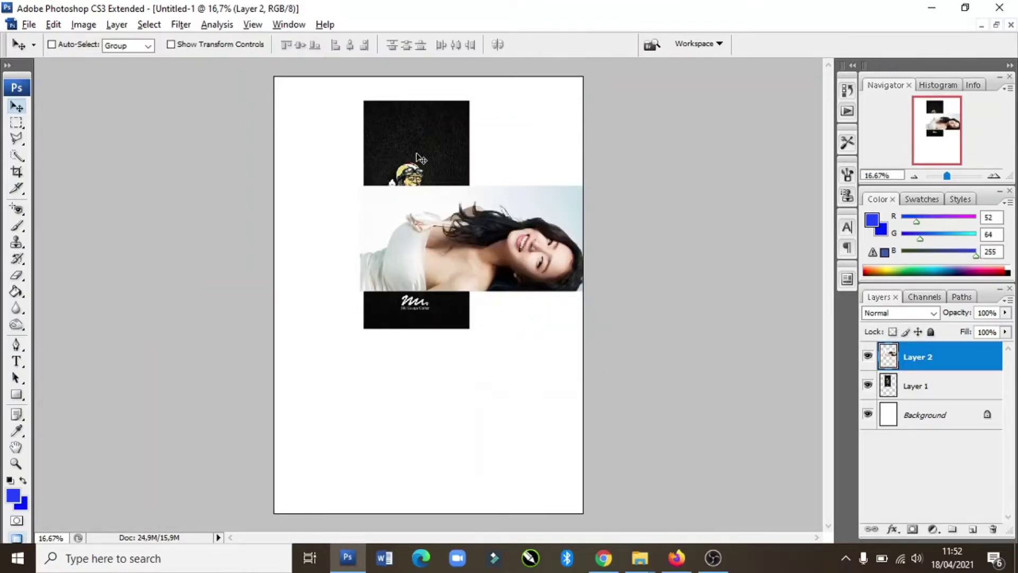
{"action": "left_click", "coordinate": [421, 158], "text": "ctrl"}
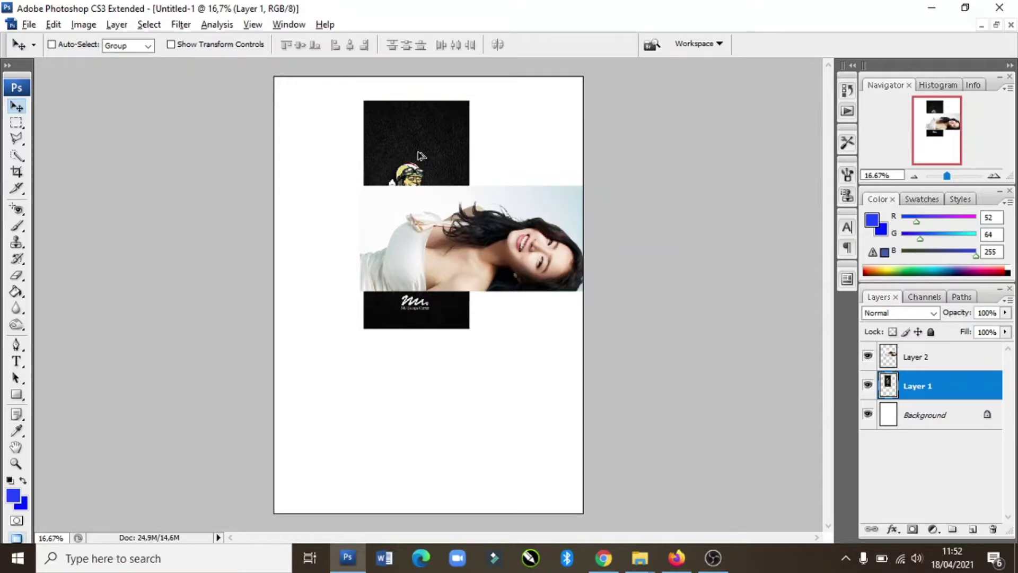
{"action": "key", "text": "ctrl+z"}
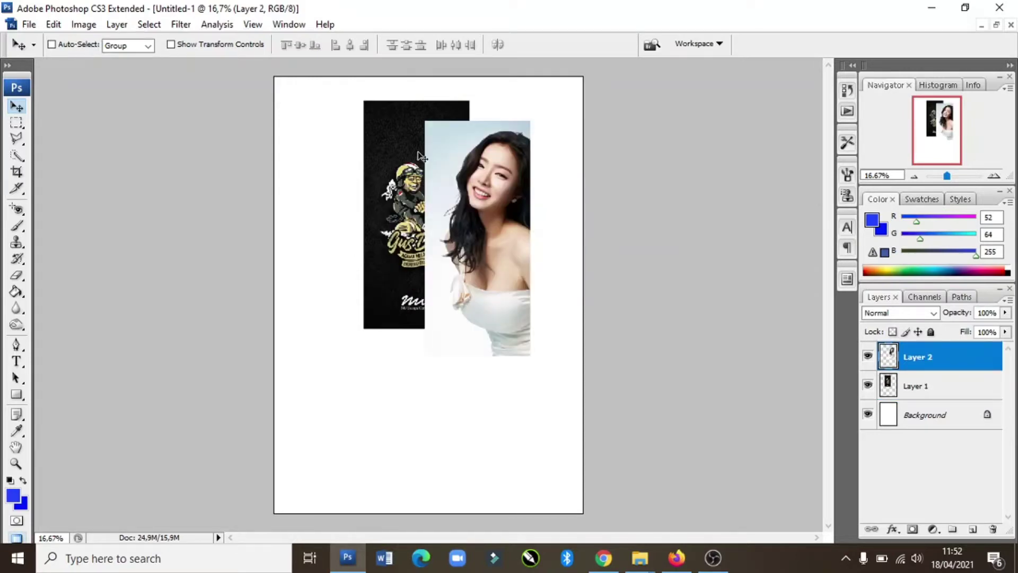
- Move the portrait and the black wallpaper apart side by side, and rotate the wallpaper 90° clockwise
{"action": "left_click_drag", "start_coordinate": [488, 196], "coordinate": [535, 184]}
{"action": "left_click_drag", "start_coordinate": [446, 189], "coordinate": [424, 201]}
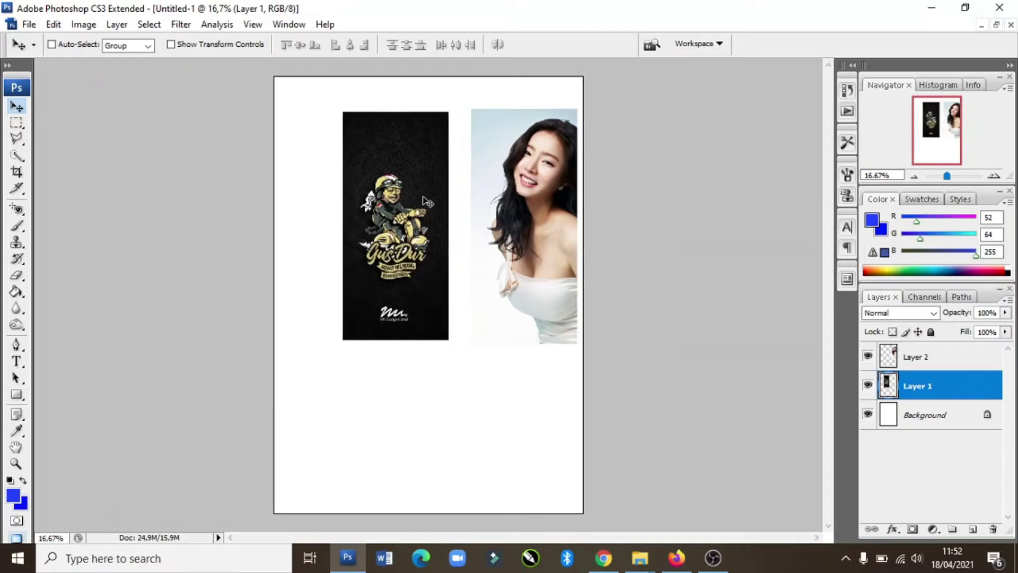
{"action": "key", "text": "ctrl+t"}
{"action": "right_click", "coordinate": [425, 198]}
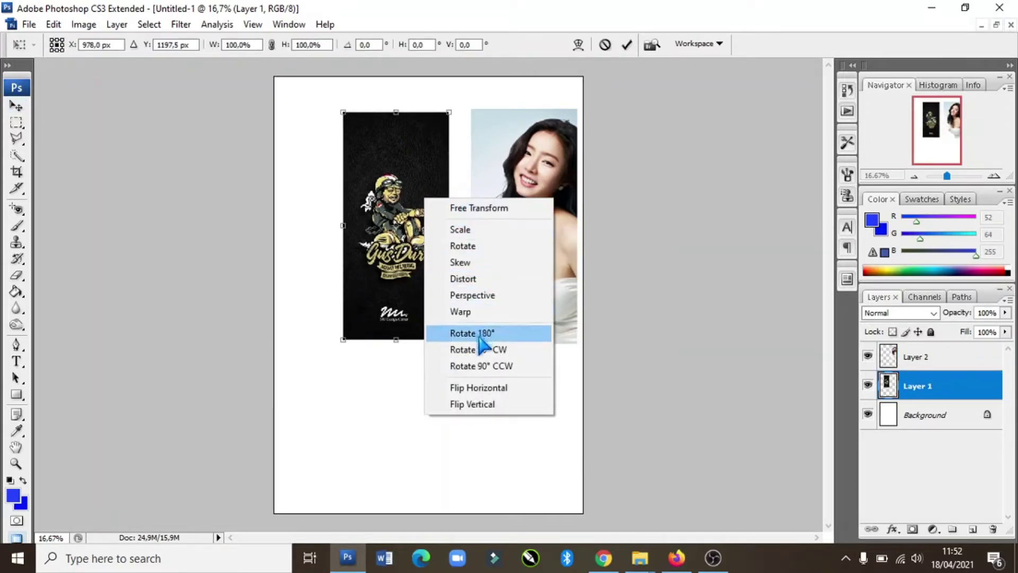
{"action": "left_click", "coordinate": [486, 350]}
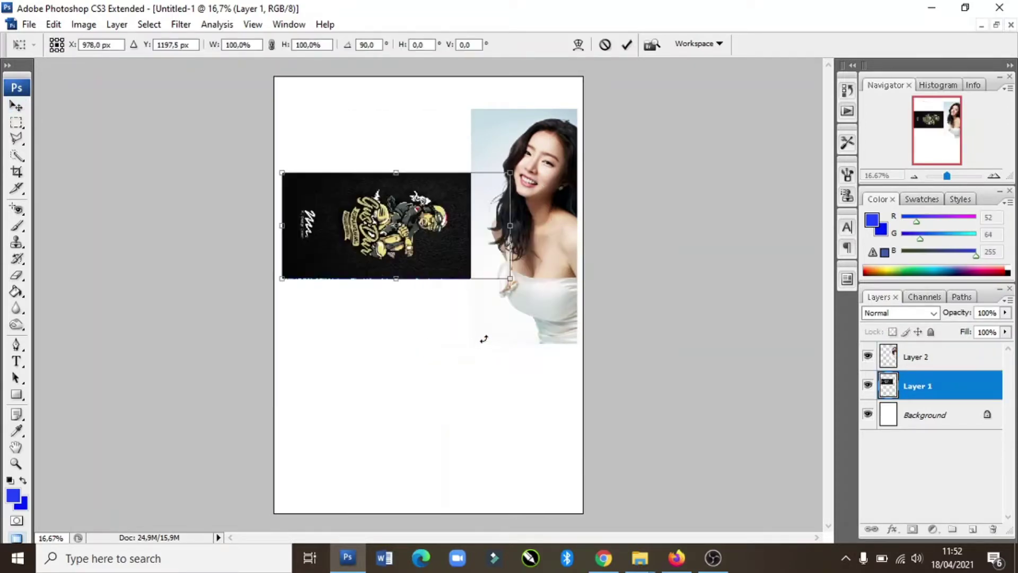
{"action": "key", "text": "Return"}
- Rotate the portrait photo 90° clockwise with Free Transform
{"action": "left_click_drag", "start_coordinate": [538, 159], "coordinate": [479, 140]}
{"action": "key", "text": "ctrl+t"}
{"action": "right_click", "coordinate": [478, 139]}
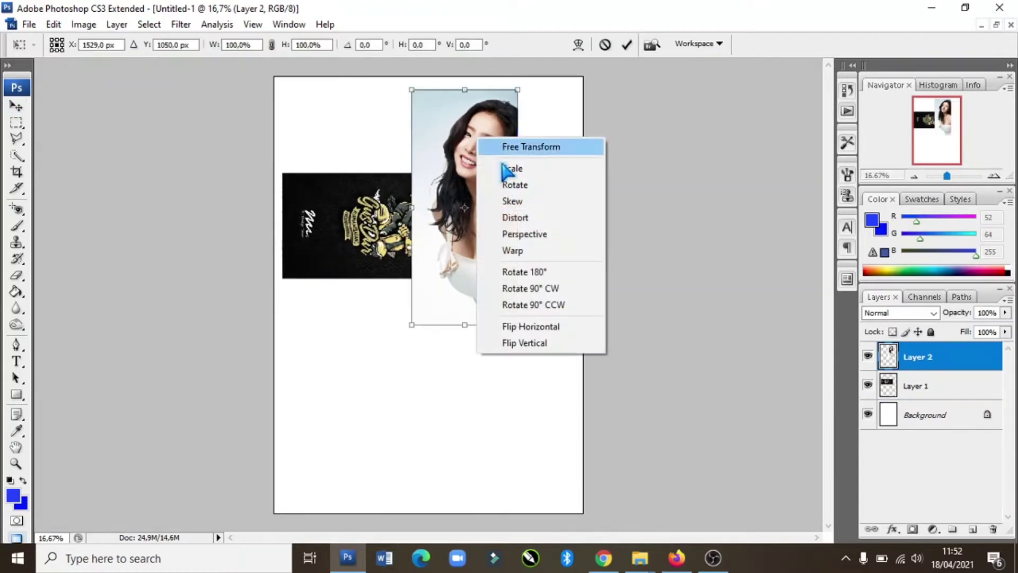
{"action": "left_click", "coordinate": [521, 288]}
{"action": "key", "text": "Return"}
- Place the wallpaper near the top edge of the A4 page and the portrait directly beneath it
{"action": "left_click_drag", "start_coordinate": [447, 322], "coordinate": [415, 300]}
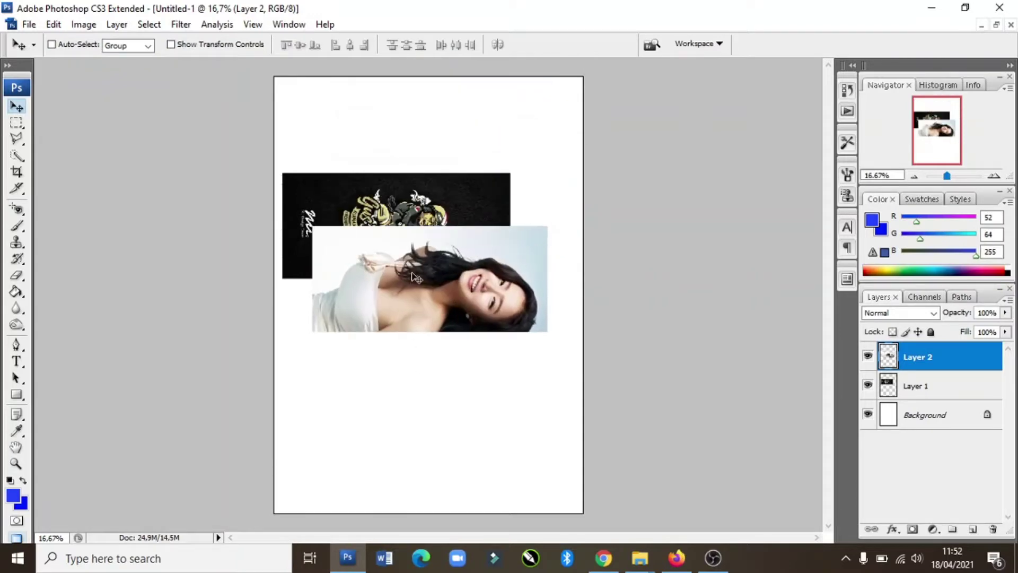
{"action": "left_click_drag", "start_coordinate": [443, 193], "coordinate": [474, 108]}
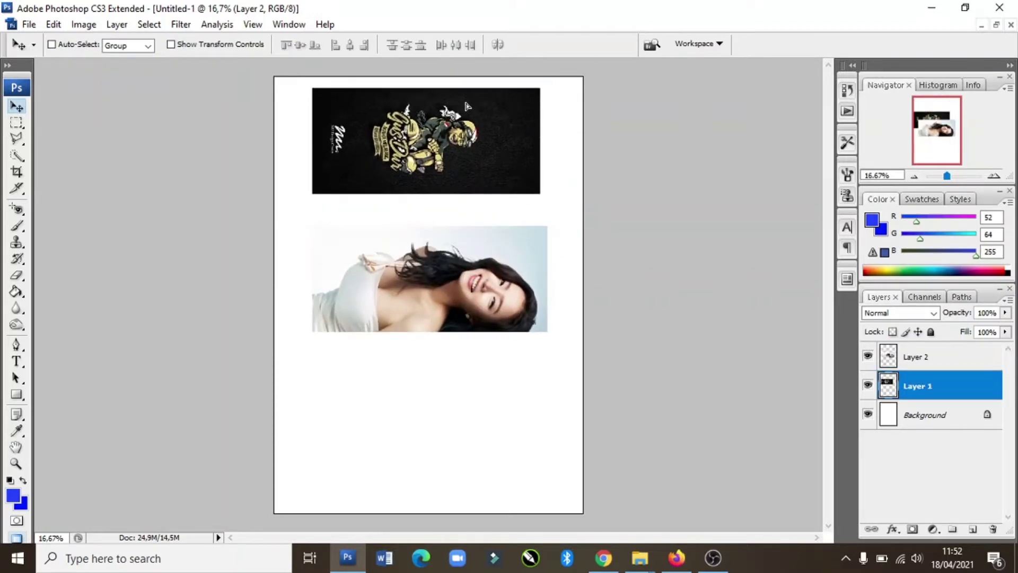
{"action": "left_click_drag", "start_coordinate": [469, 277], "coordinate": [462, 251]}
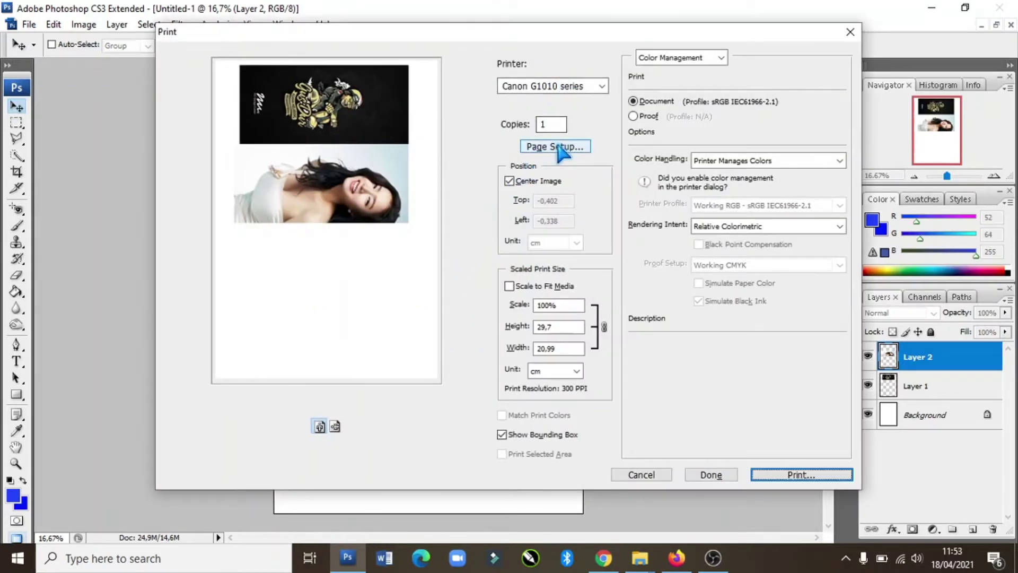
- Apply the Pencetakan Foto preset in the Canon G1010 printer properties and set the paper size to A4
{"action": "left_click", "coordinate": [573, 143]}
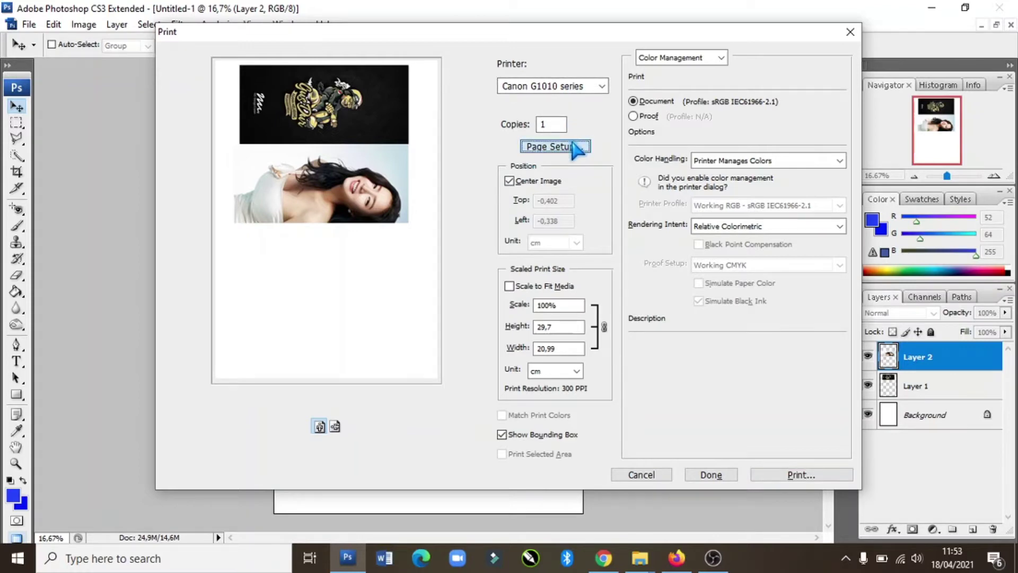
{"action": "left_click", "coordinate": [281, 122]}
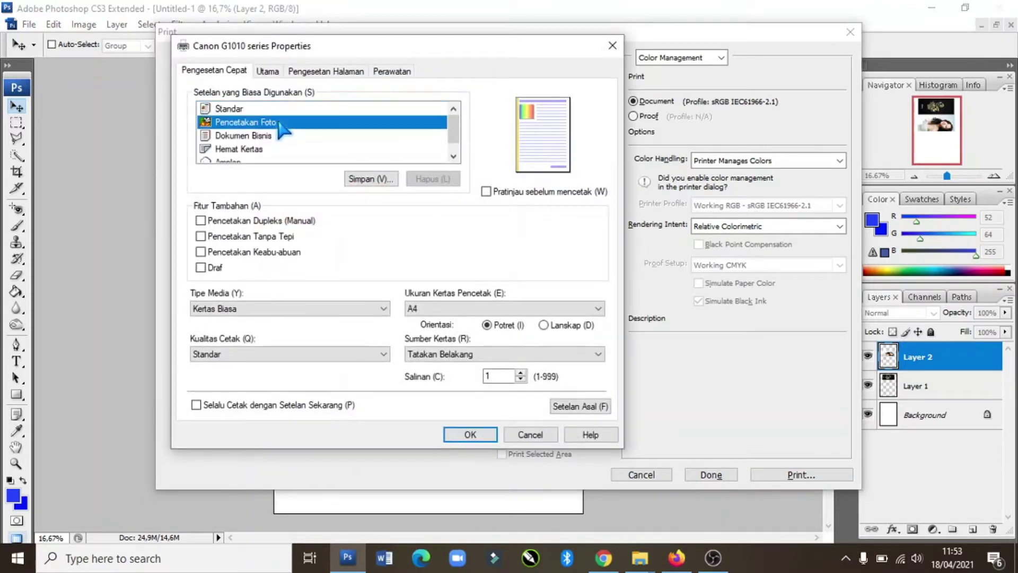
{"action": "left_click", "coordinate": [438, 312]}
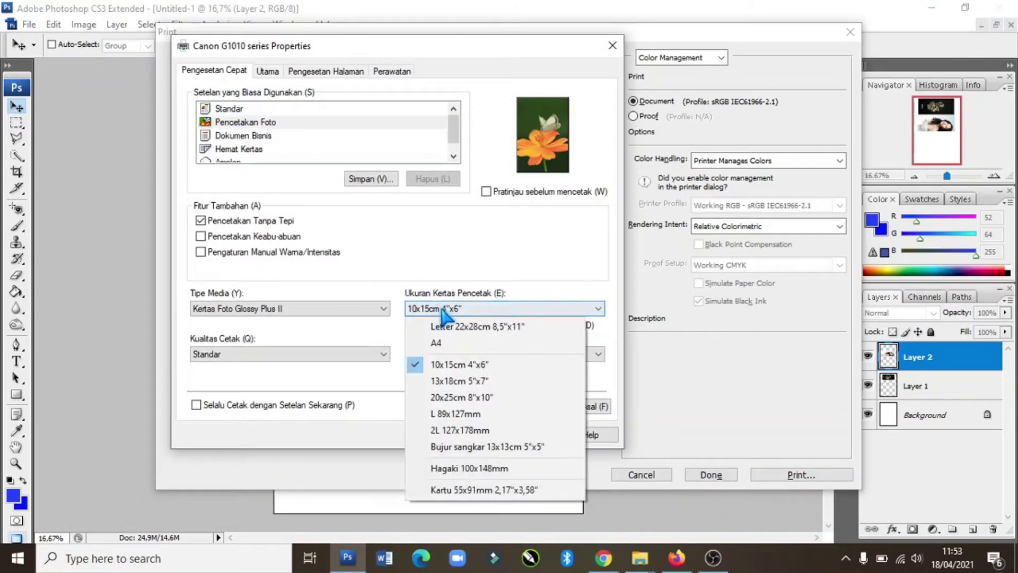
{"action": "left_click", "coordinate": [451, 339]}
- Turn on the printer's manual color/intensity adjustment, set Intensitas to -10, and accept the printer properties
{"action": "left_click", "coordinate": [276, 253]}
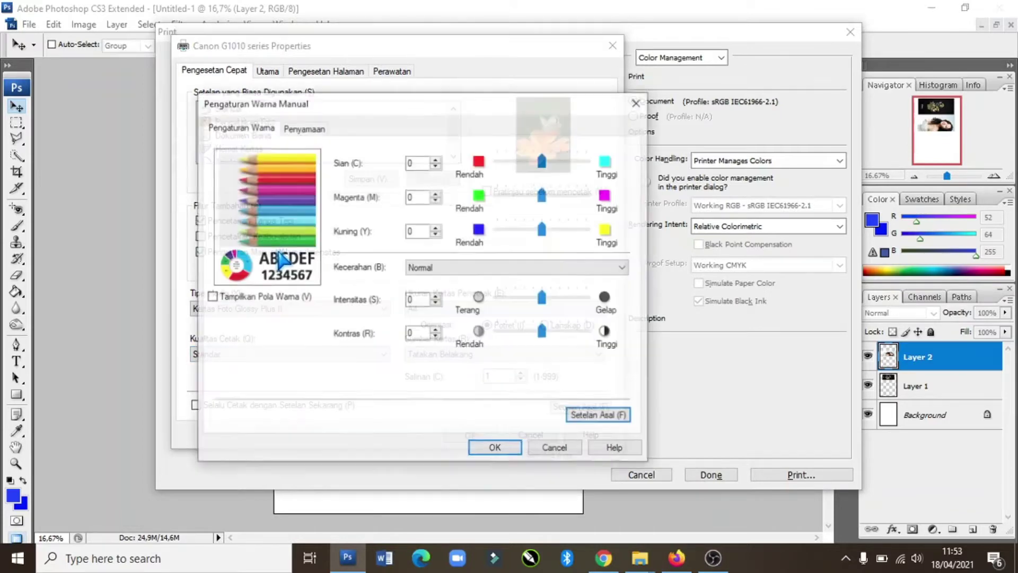
{"action": "left_click", "coordinate": [533, 298]}
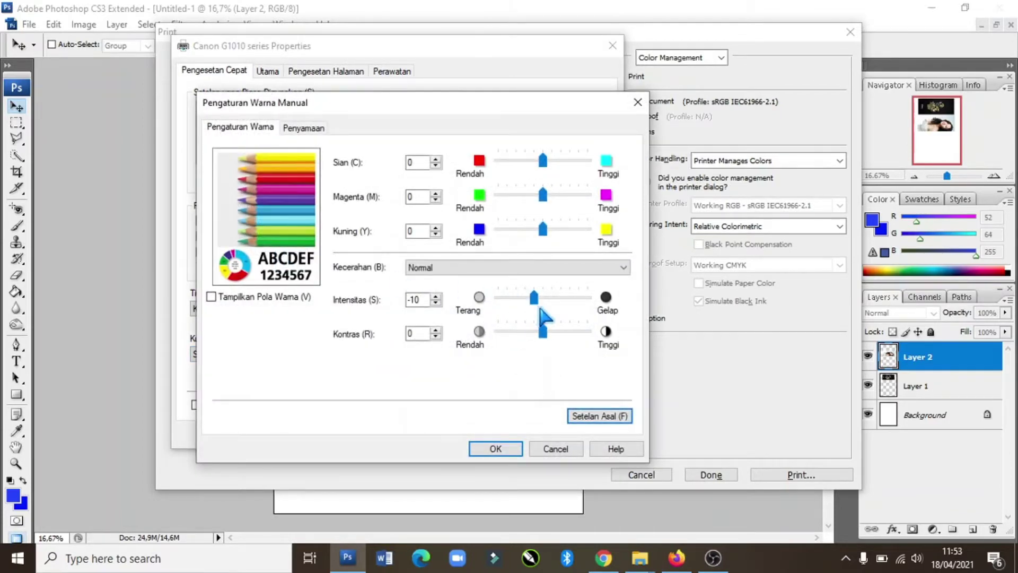
{"action": "left_click", "coordinate": [496, 449]}
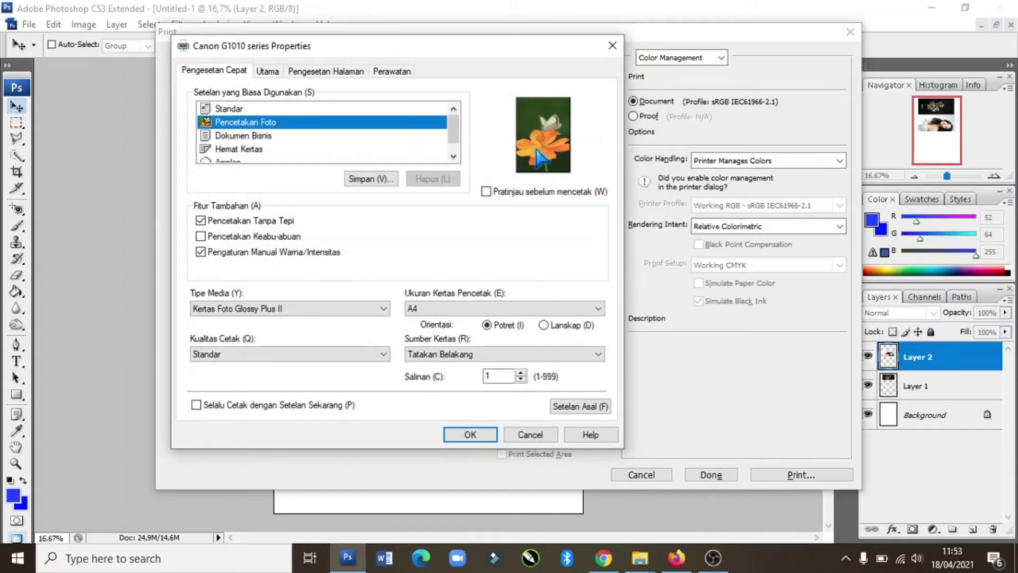
{"action": "left_click", "coordinate": [476, 435]}
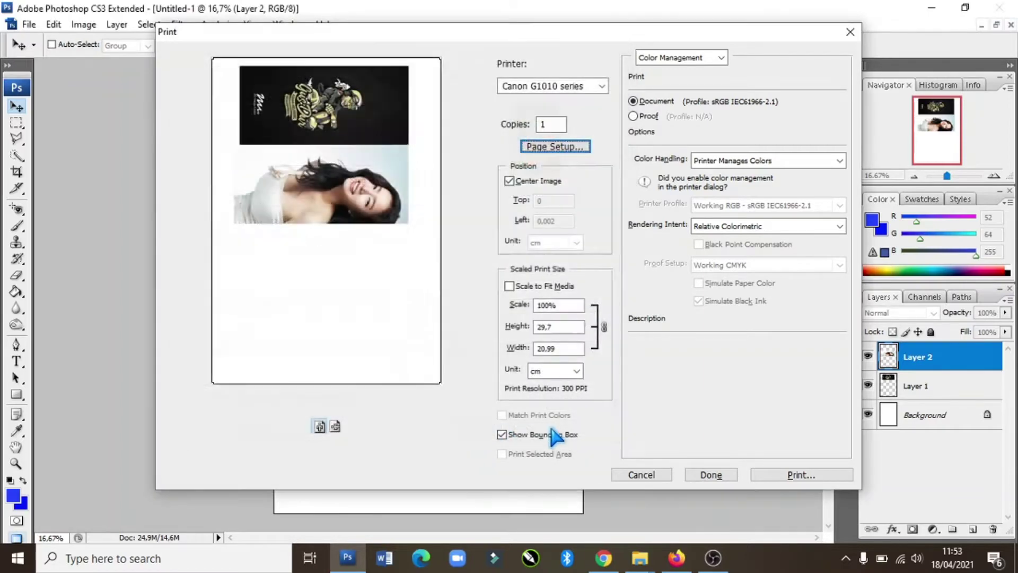
- Print the A4 page with both images on the Canon G1010 series printer
{"action": "left_click", "coordinate": [779, 476]}
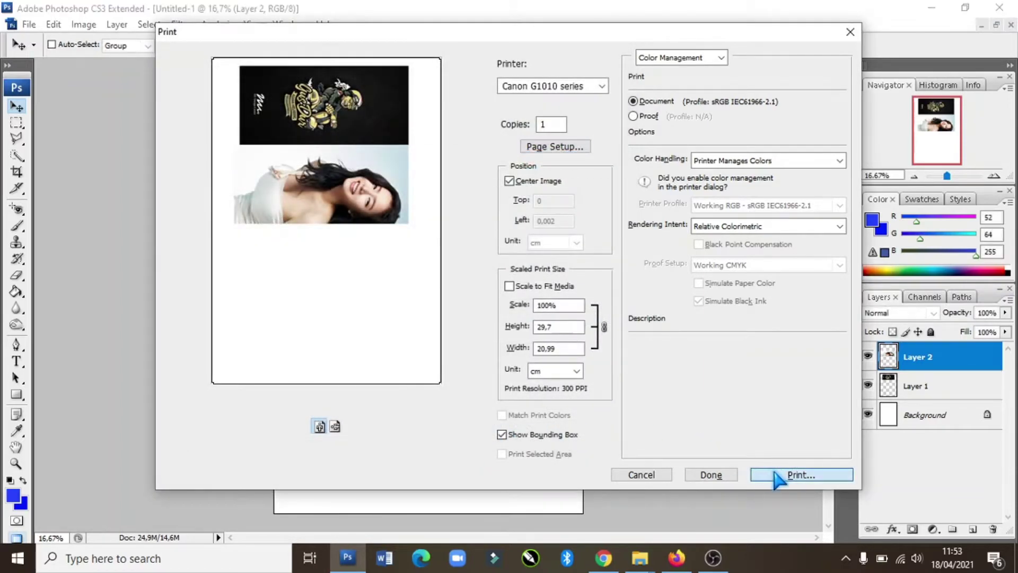
{"action": "left_click", "coordinate": [467, 221]}
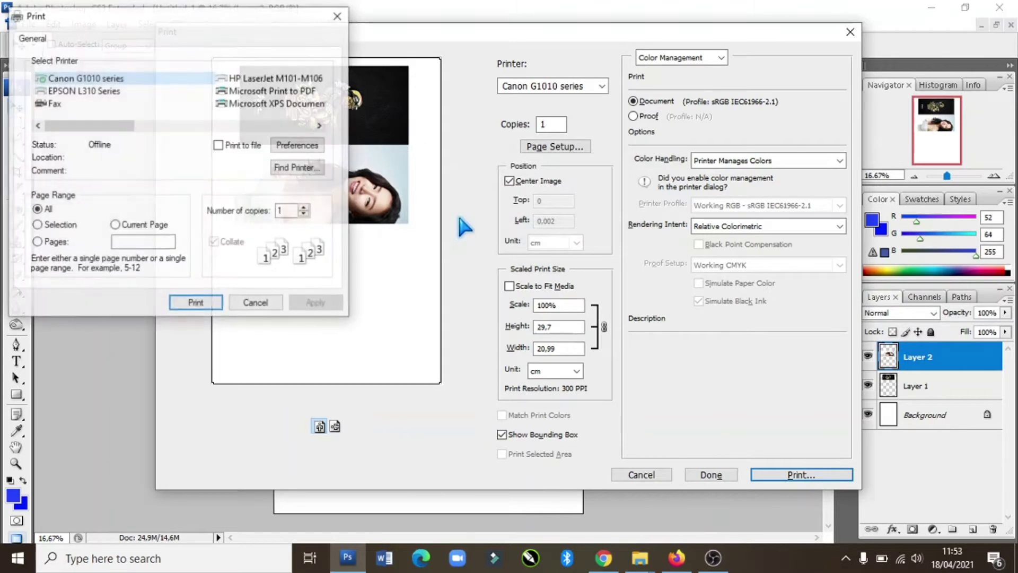
{"action": "left_click", "coordinate": [218, 300]}
{"action": "left_click", "coordinate": [537, 227]}
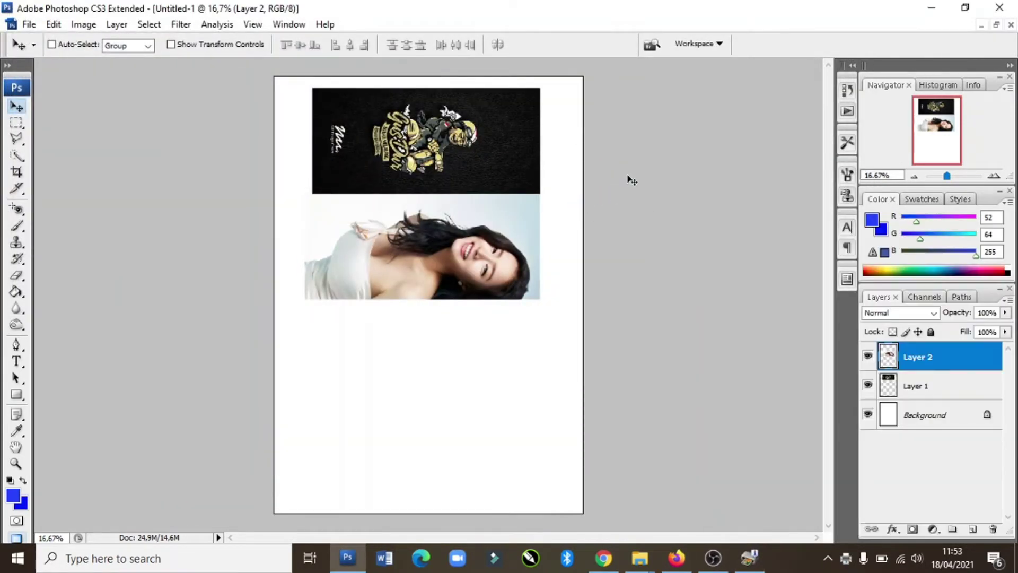